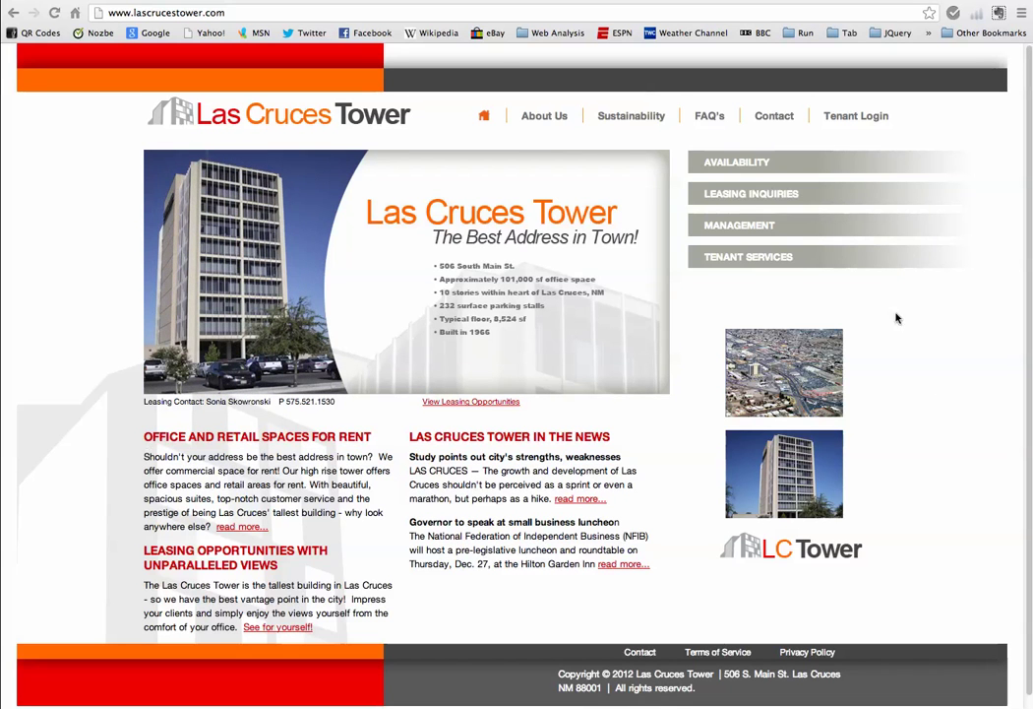
- Go from the home page to the Tenant Login page using the top navigation link
left_click(848, 116)
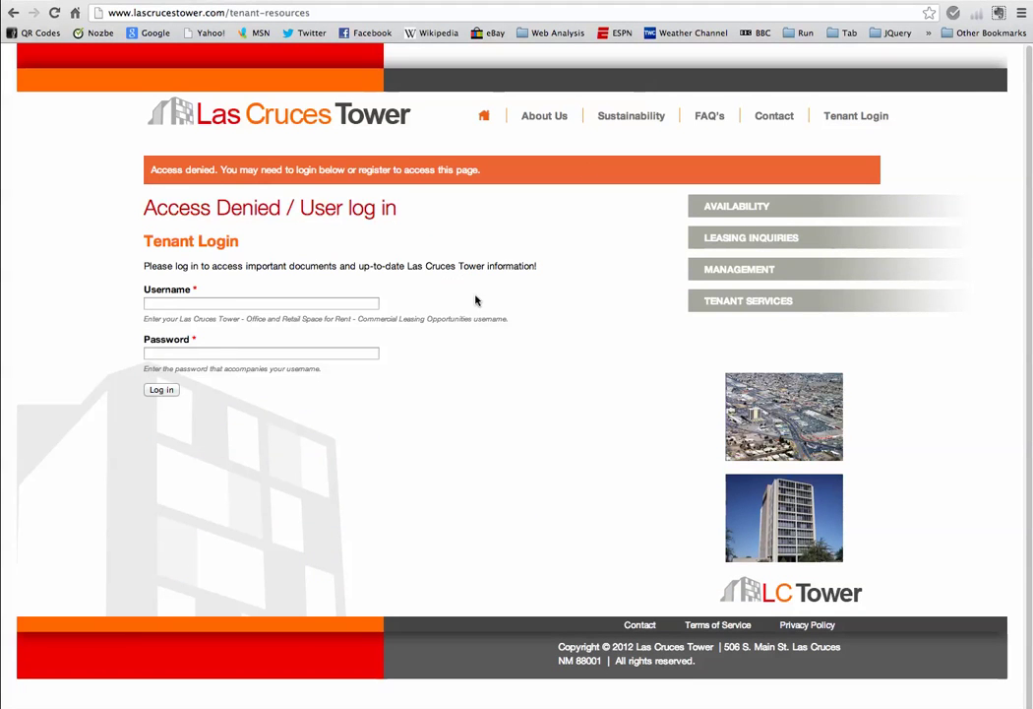
- Sign in on the Tenant Login form with the administrator's username and password
left_click(189, 303)
type("Sonia")
key("super+Tab")
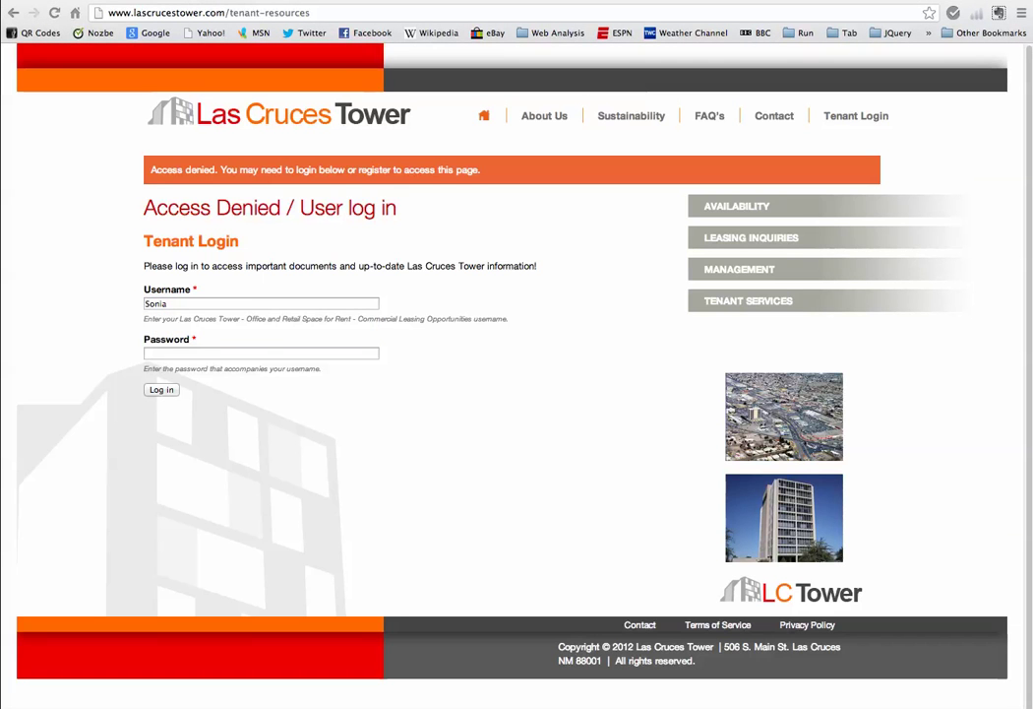
left_click(175, 369)
left_click(177, 352)
type("•••••")
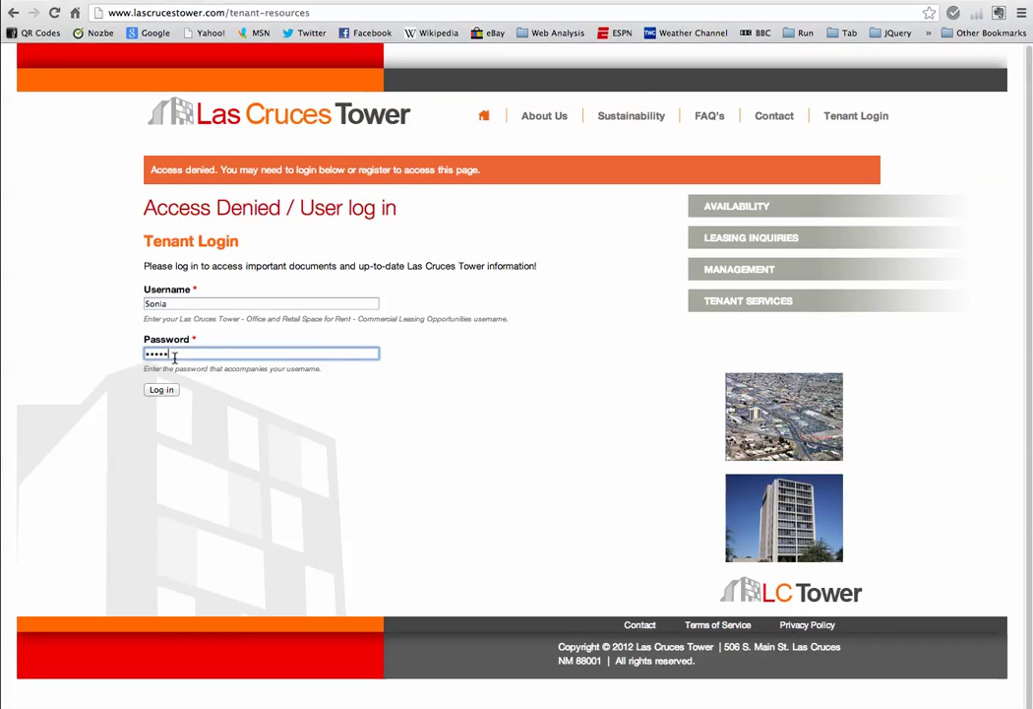
left_click(169, 391)
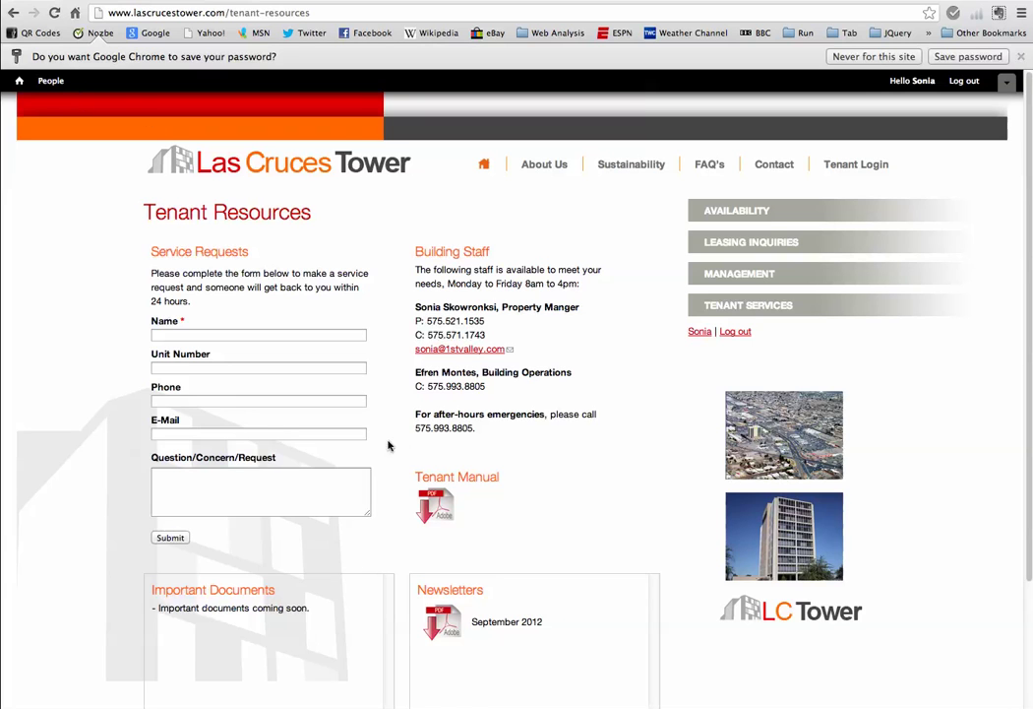
- Open the People list in the admin toolbar and start the Add user form
left_click(51, 81)
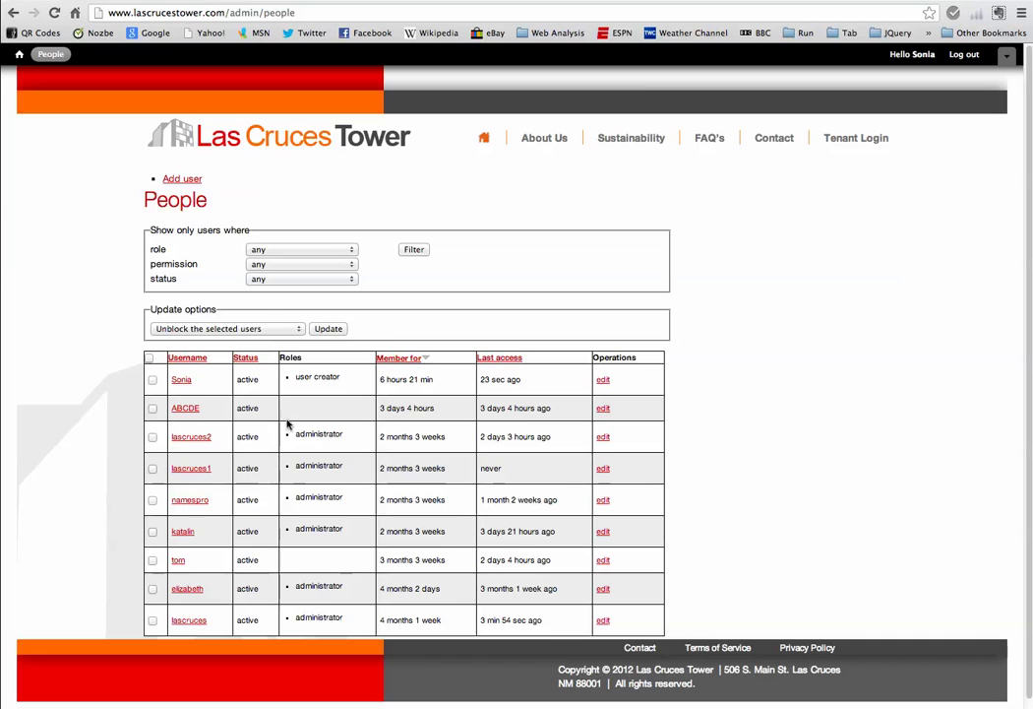
left_click(167, 178)
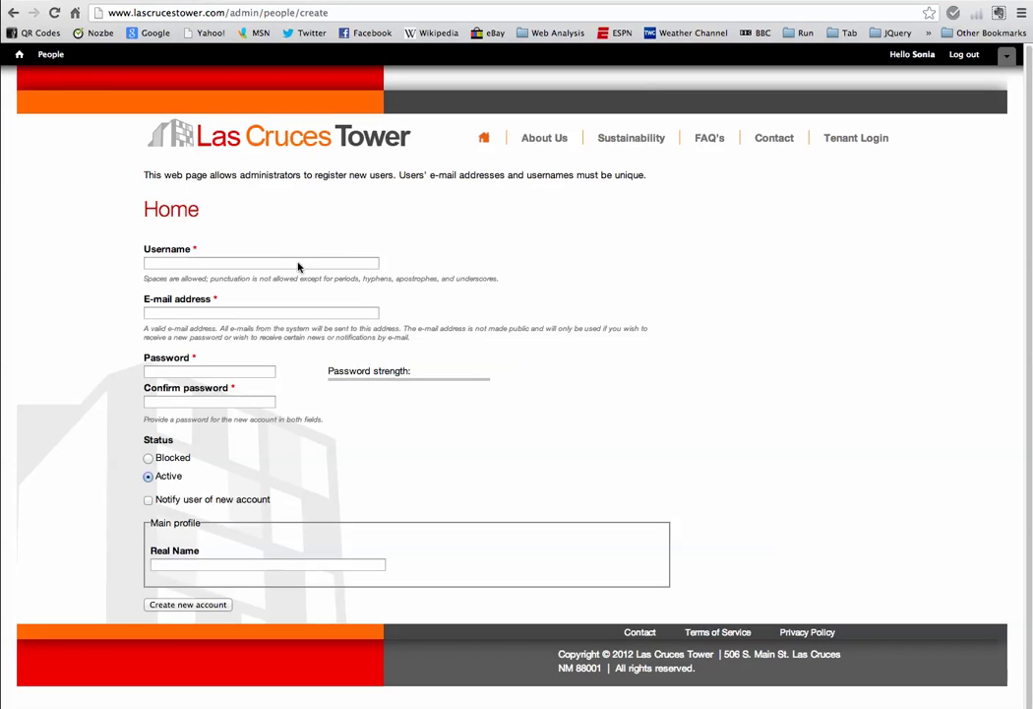
- Enter the new tenant's username and choose their e-mail address from autocomplete
left_click(277, 263)
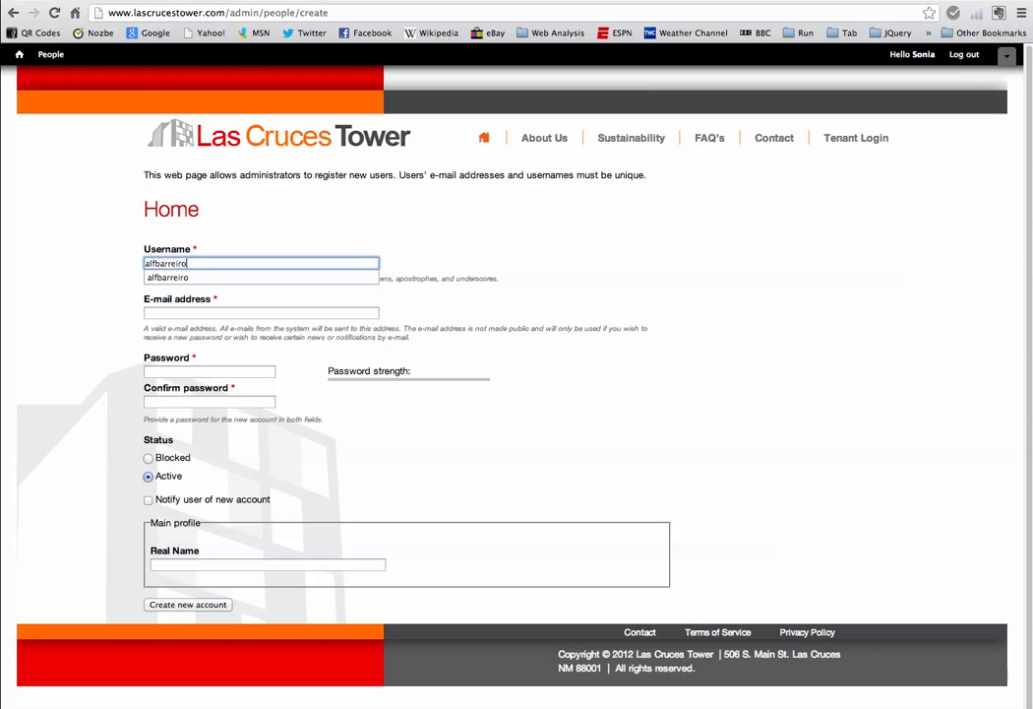
key("Tab")
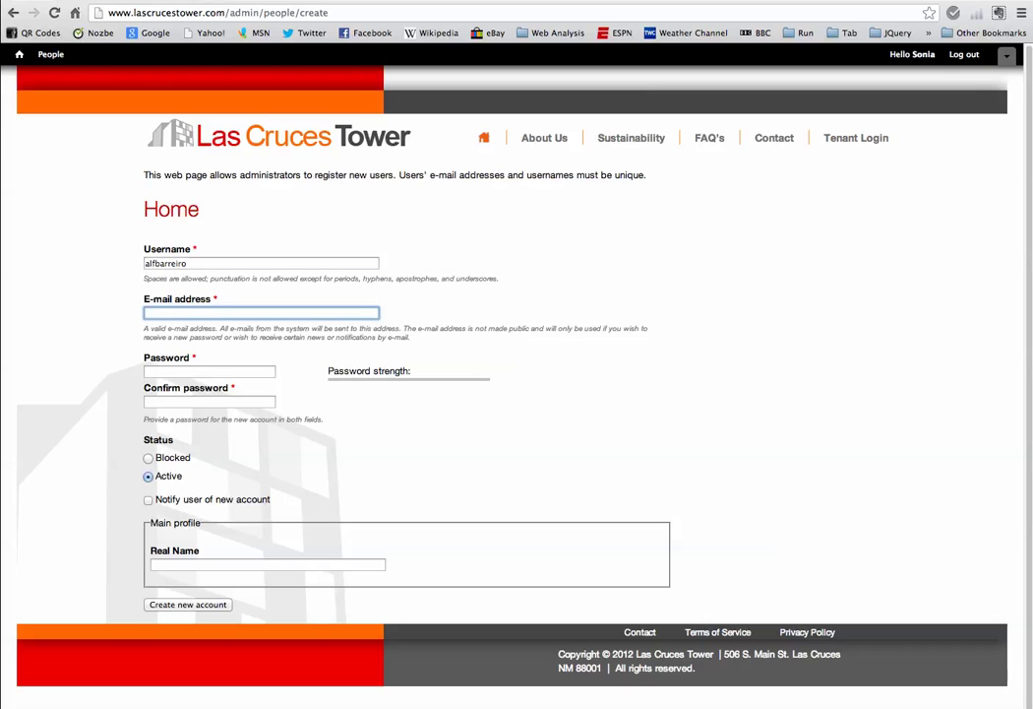
type("alf@")
key("Down")
key("Return")
- Set the new tenant's password and repeat it in Confirm password
key("Tab")
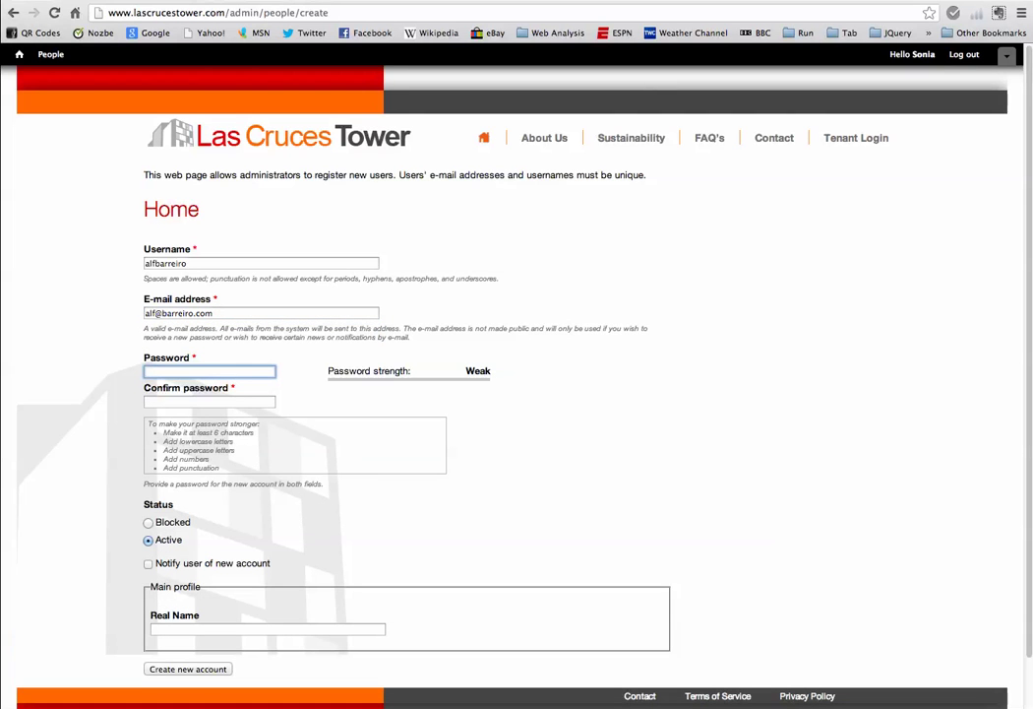
key("Tab")
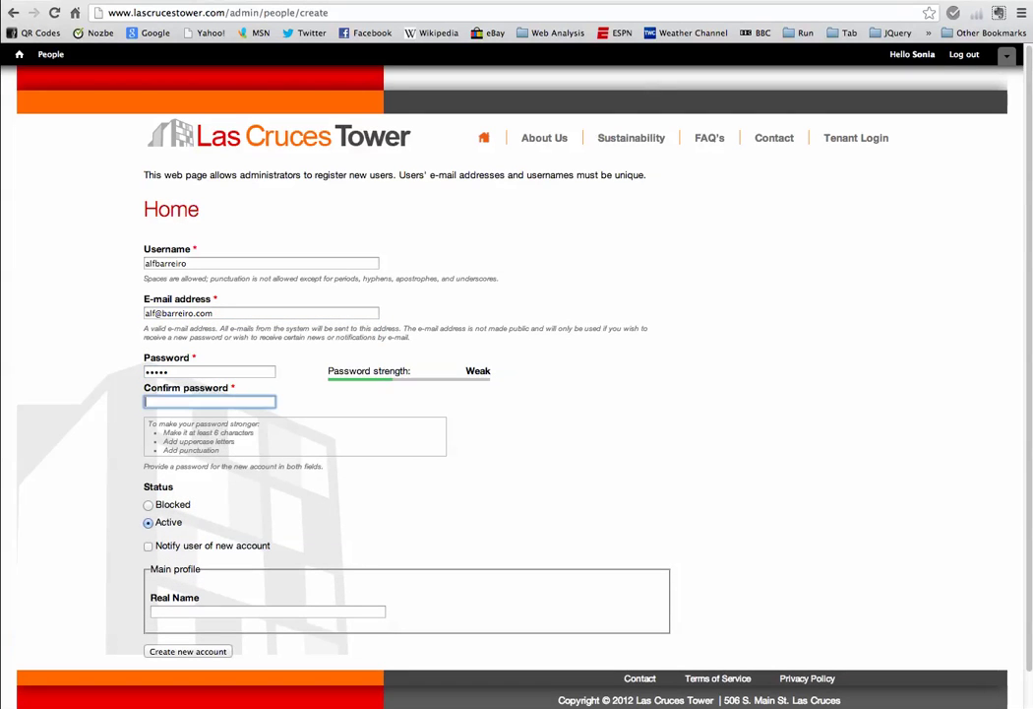
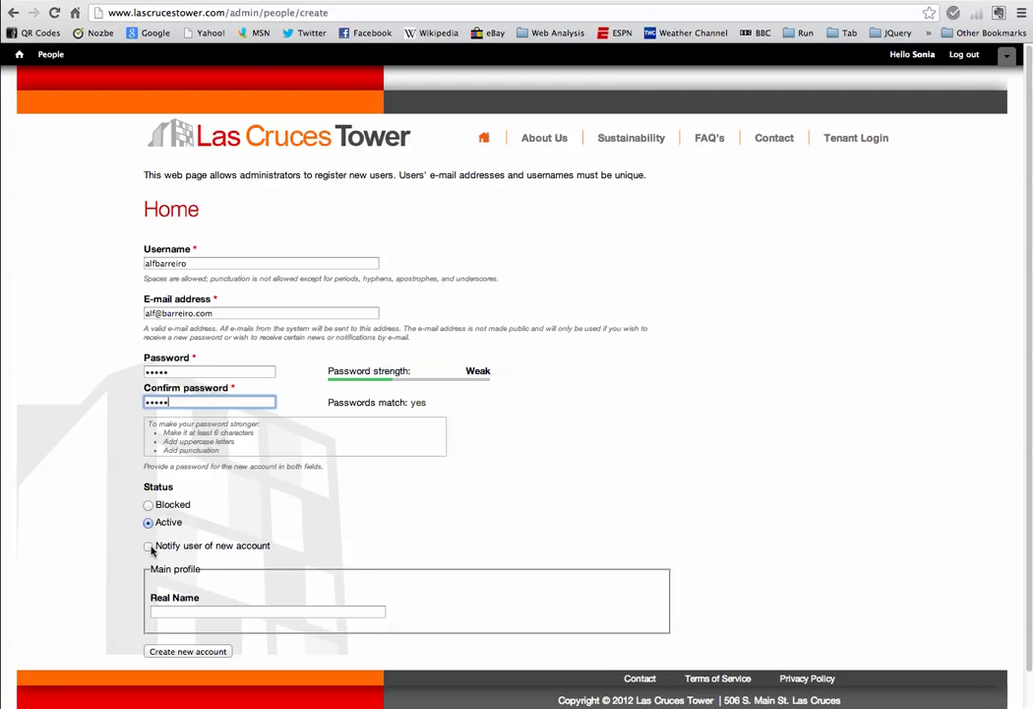
- Tick Notify user of new account, enter the tenant's real name, and create the account
left_click(150, 547)
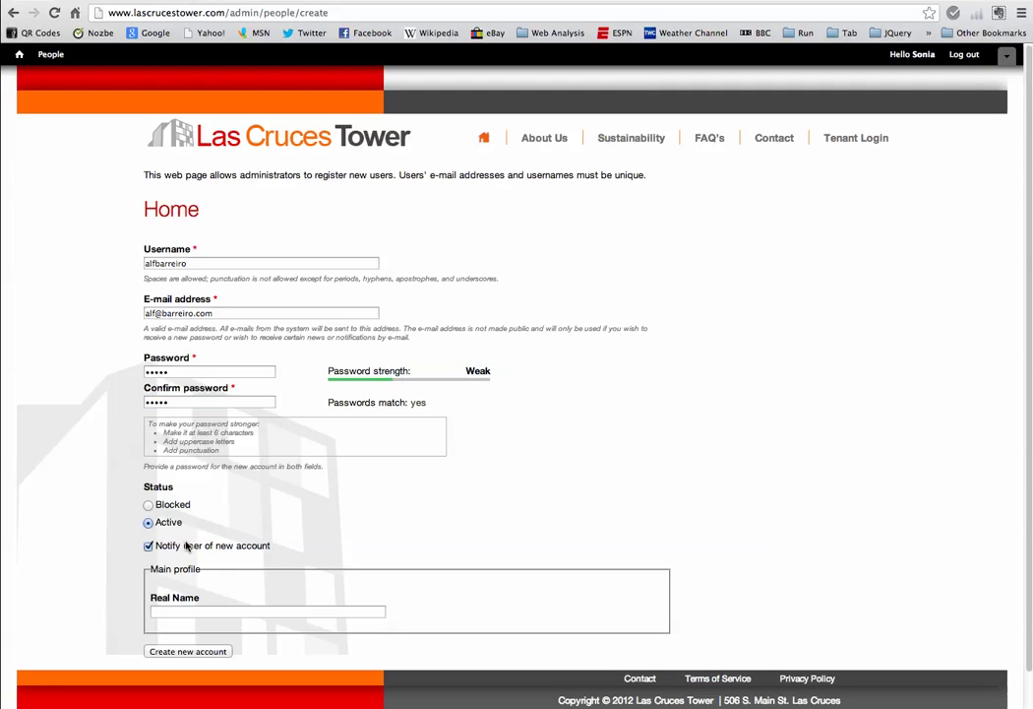
left_click(179, 609)
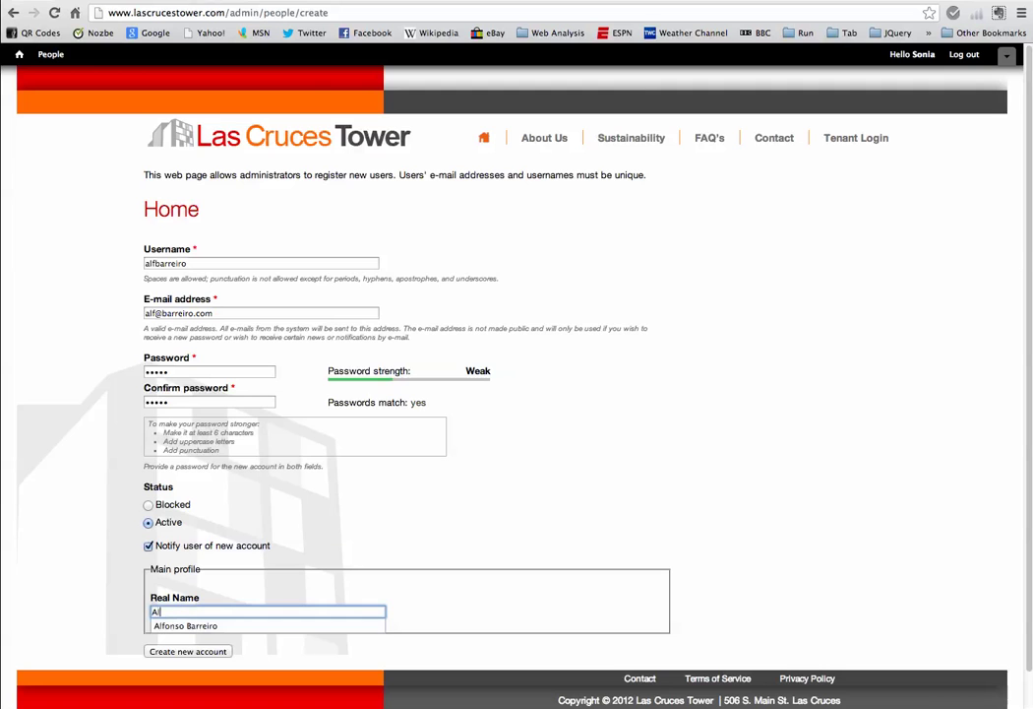
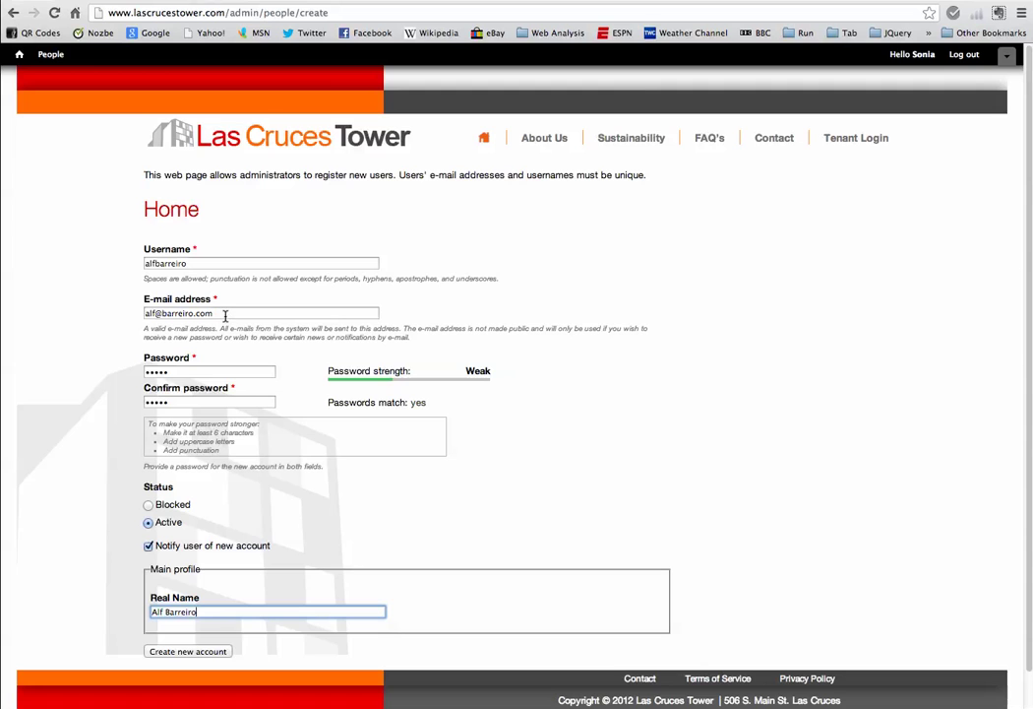
left_click(201, 655)
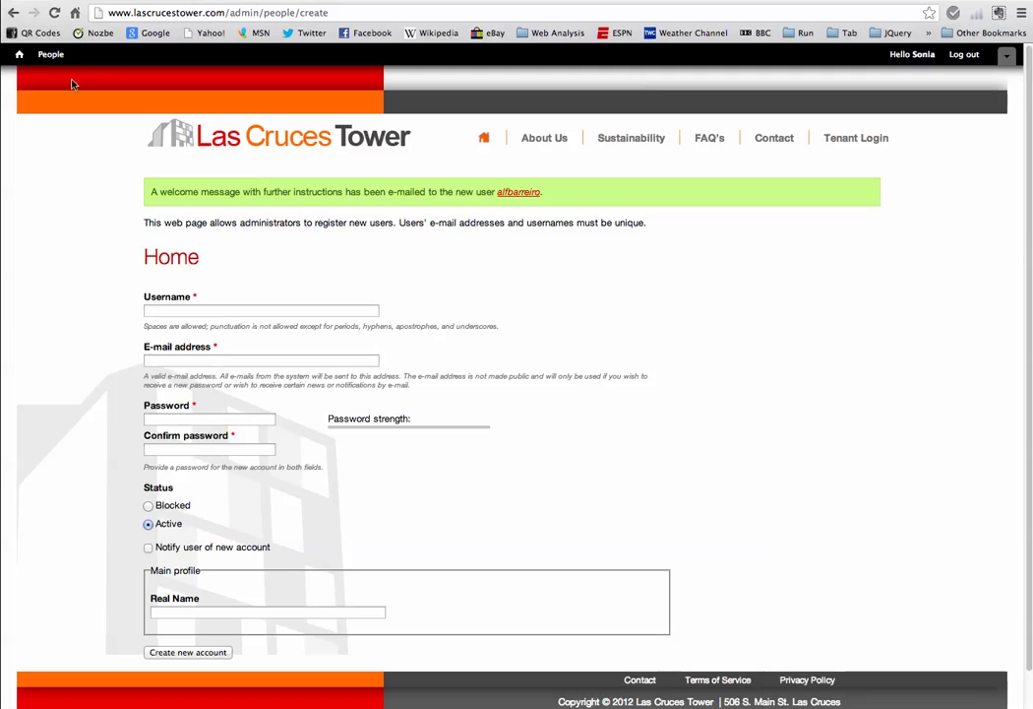
- Confirm the new tenant appears in the People list, then log out of the administrator account
left_click(55, 59)
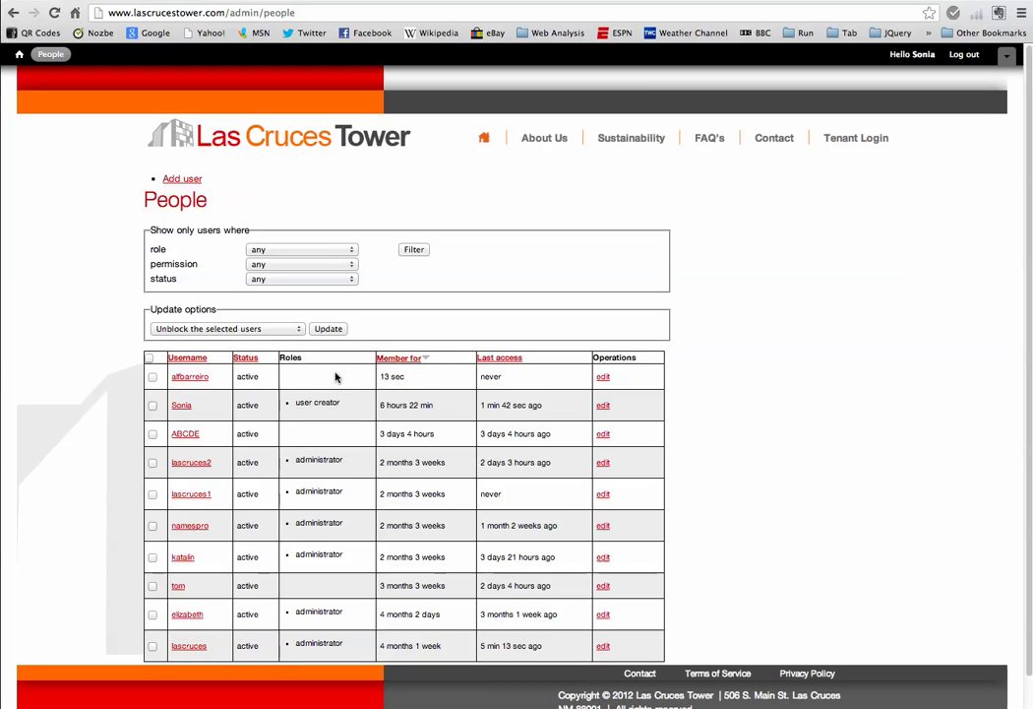
left_click(964, 55)
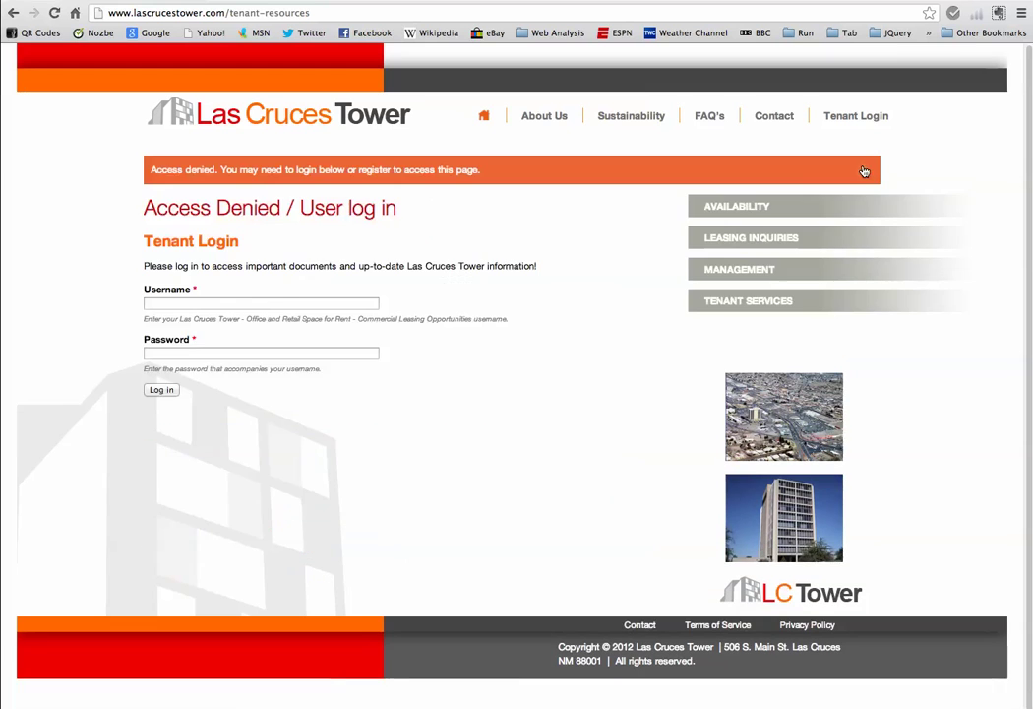
- Enter the new tenant's username and password on the Tenant Login form and submit
left_click(265, 298)
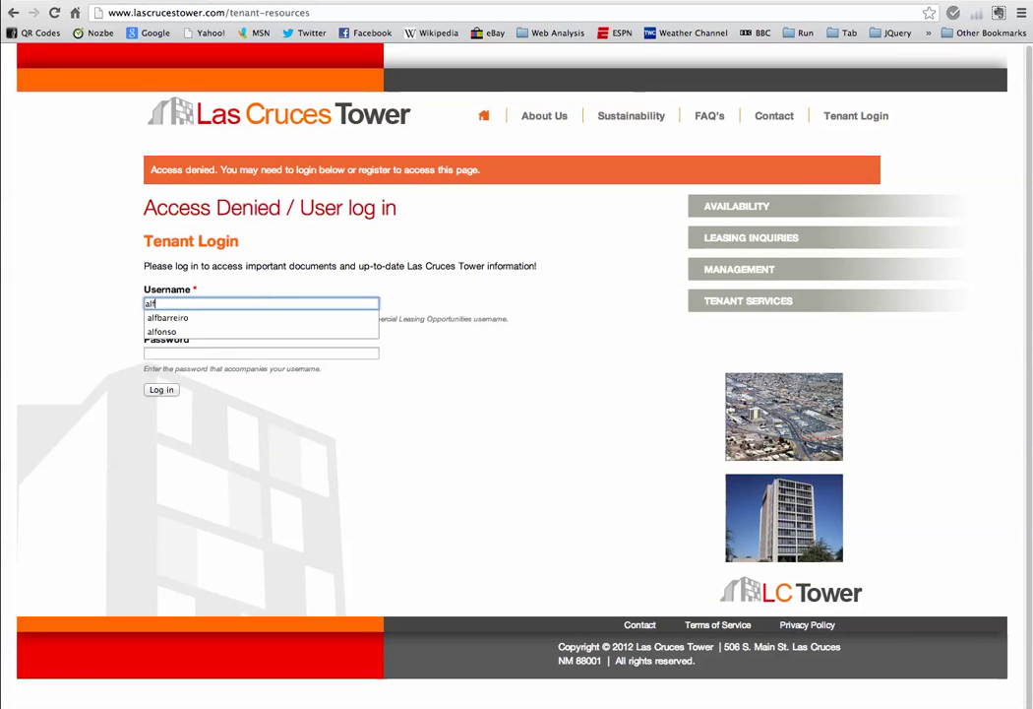
key("Tab")
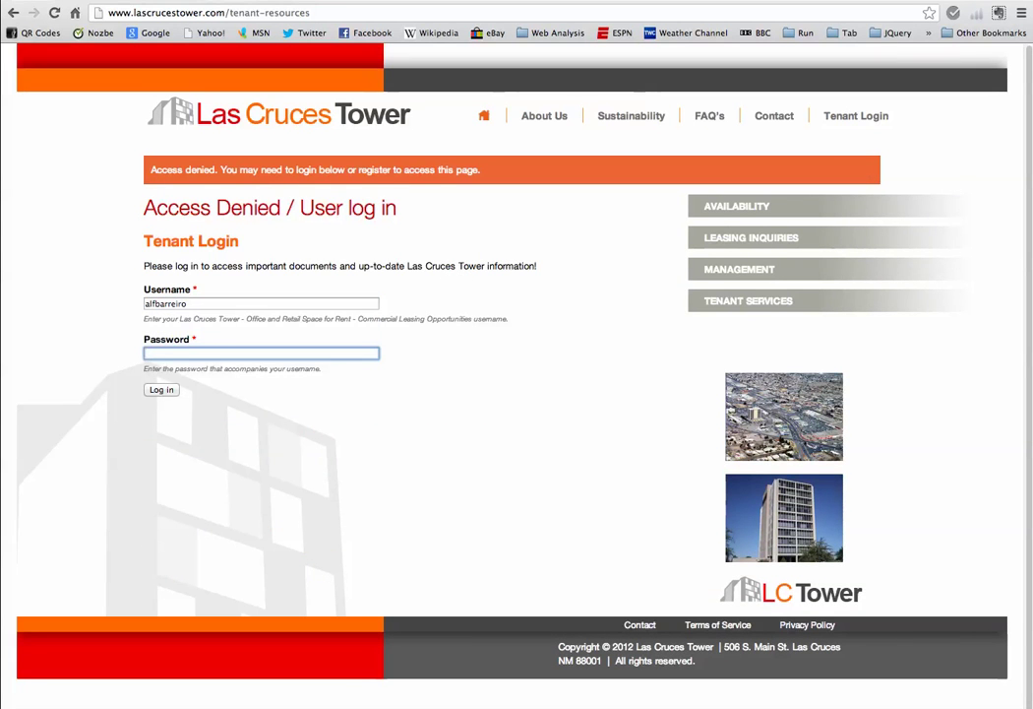
type("****")
key("Tab")
key("Return")
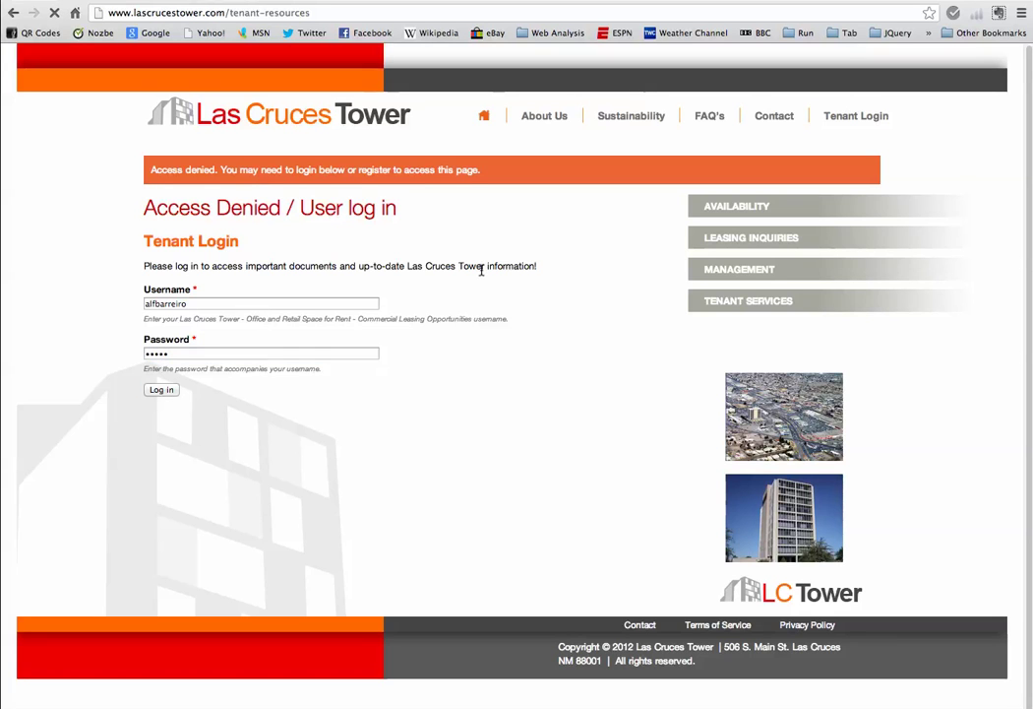
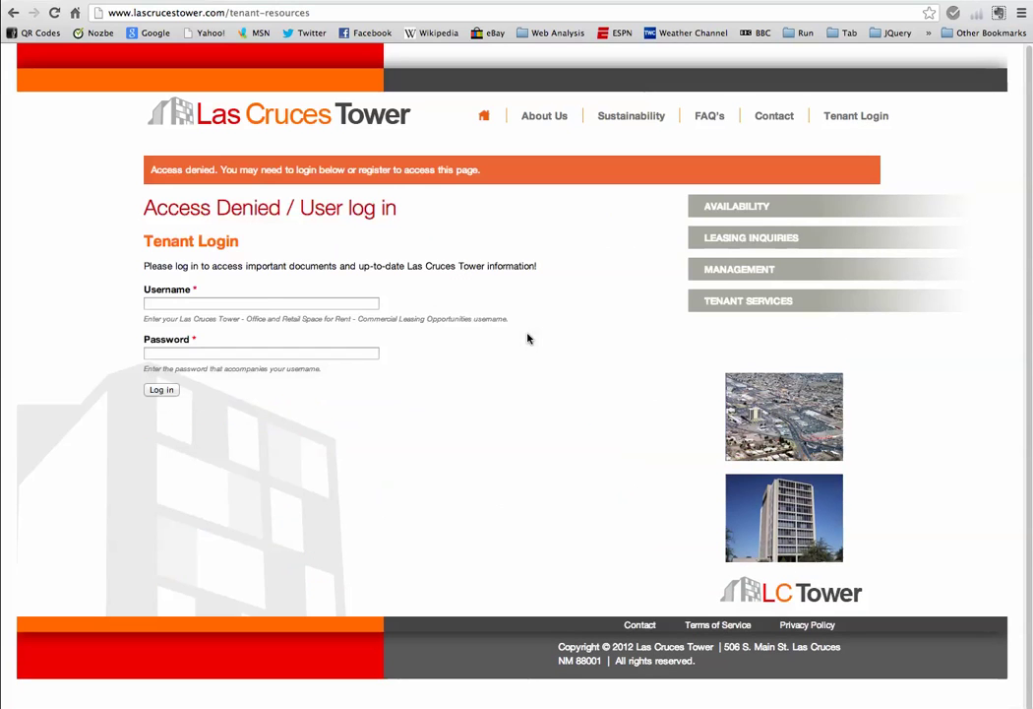
- Log in to the Las Cruces Tower site with the site manager's username and password
left_click(264, 301)
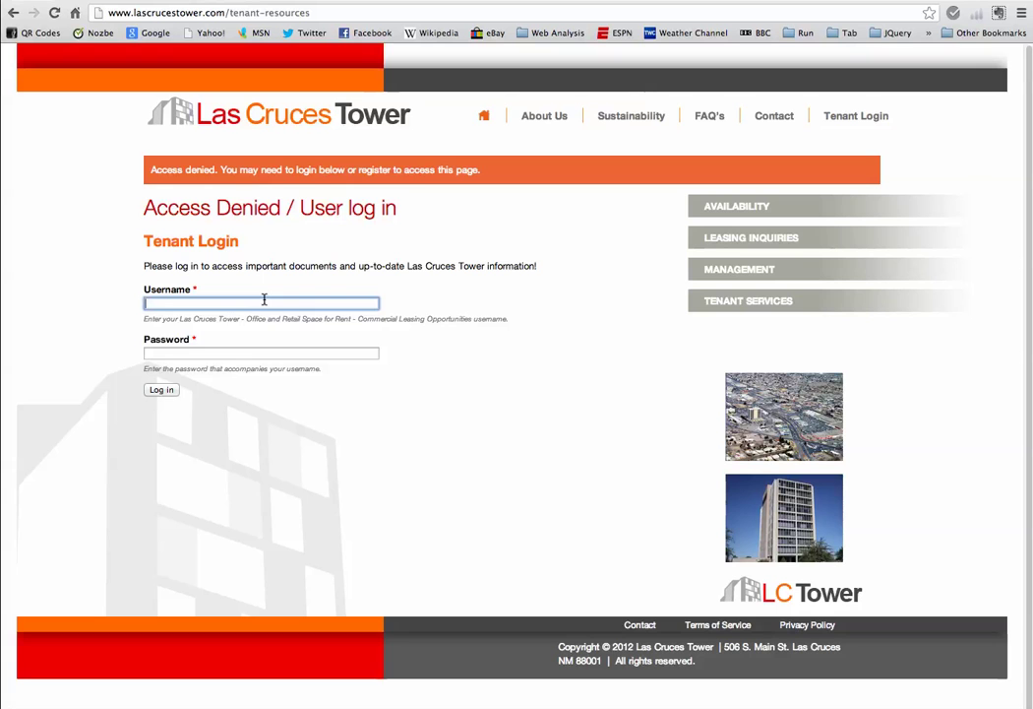
type("sonia")
key("Tab")
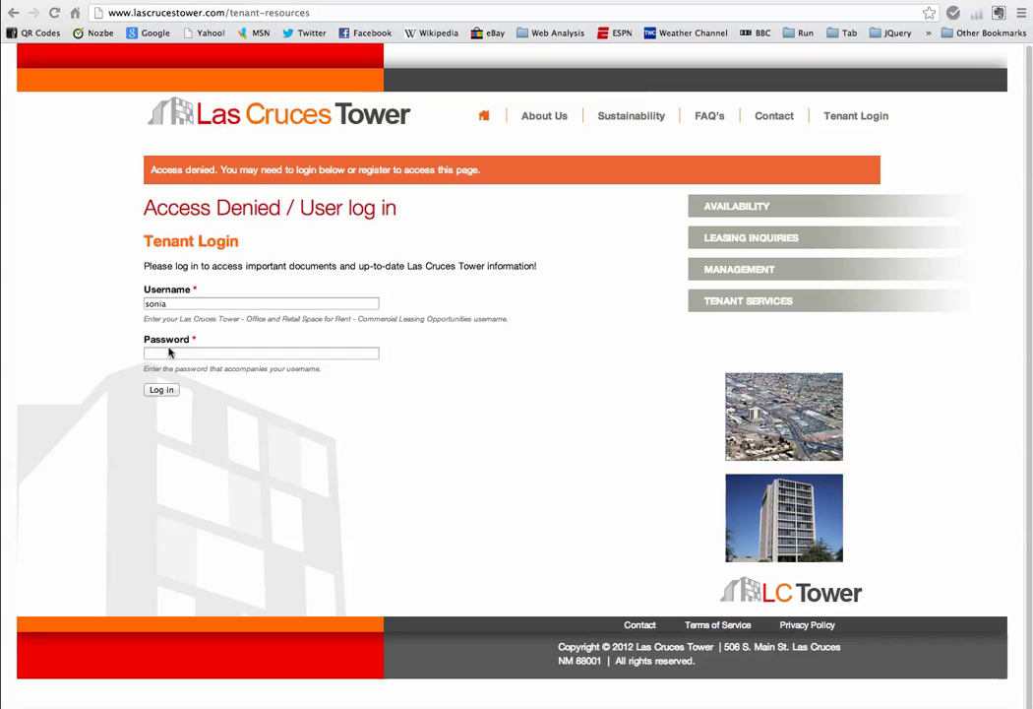
left_click(334, 352)
left_click(162, 391)
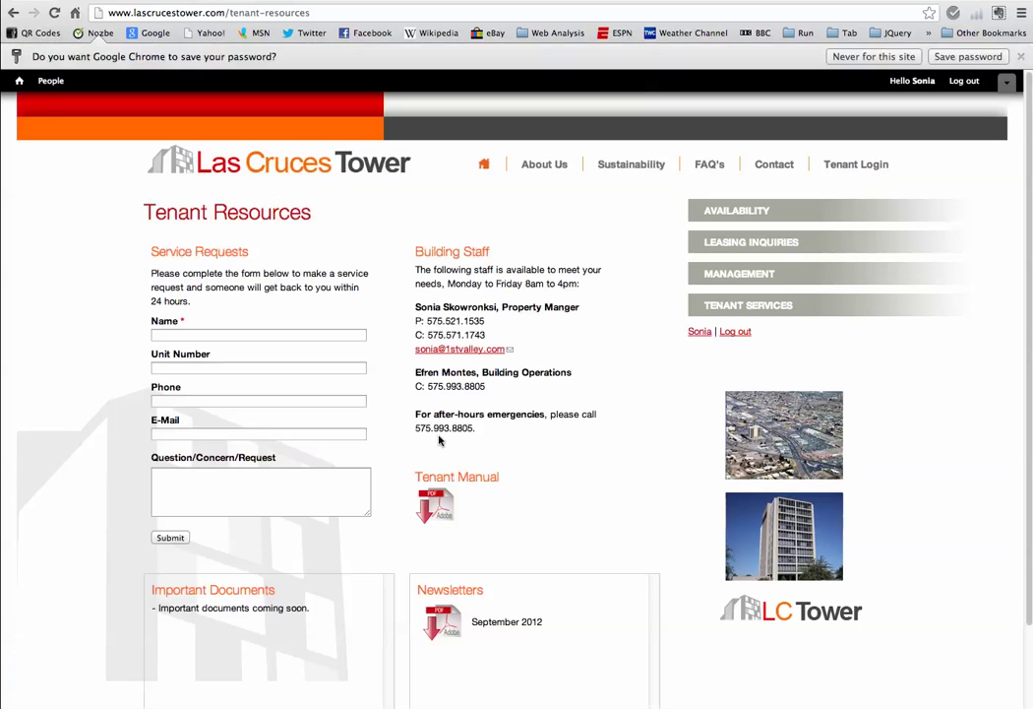
- In the People list, apply 'Cancel the selected user accounts' to the newest user
left_click(54, 85)
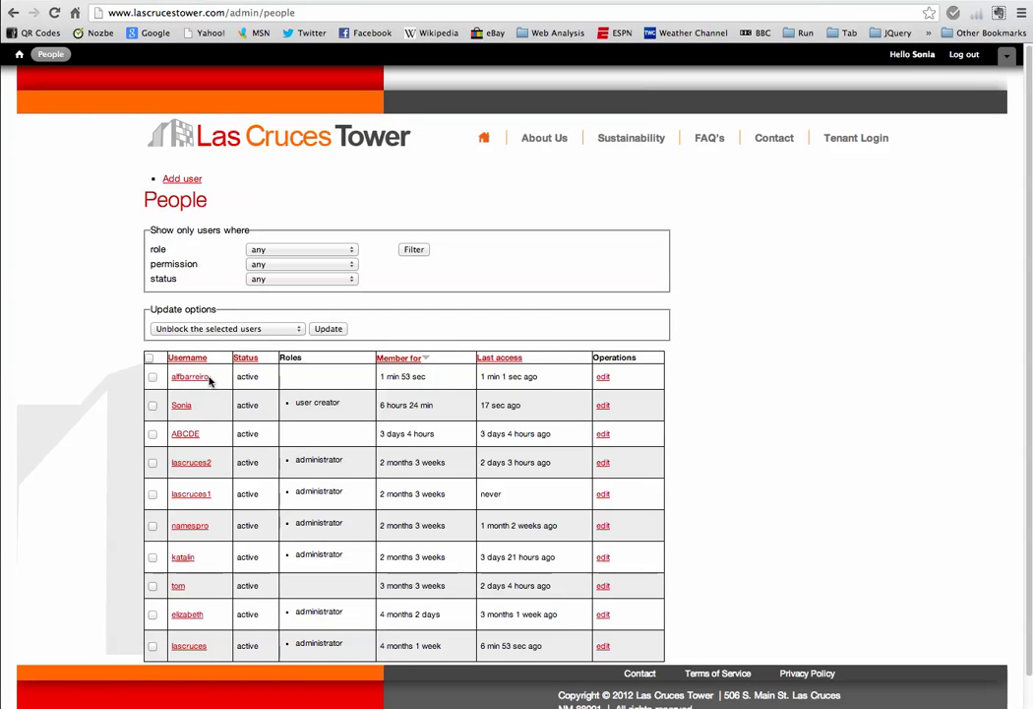
left_click(153, 376)
left_click(239, 329)
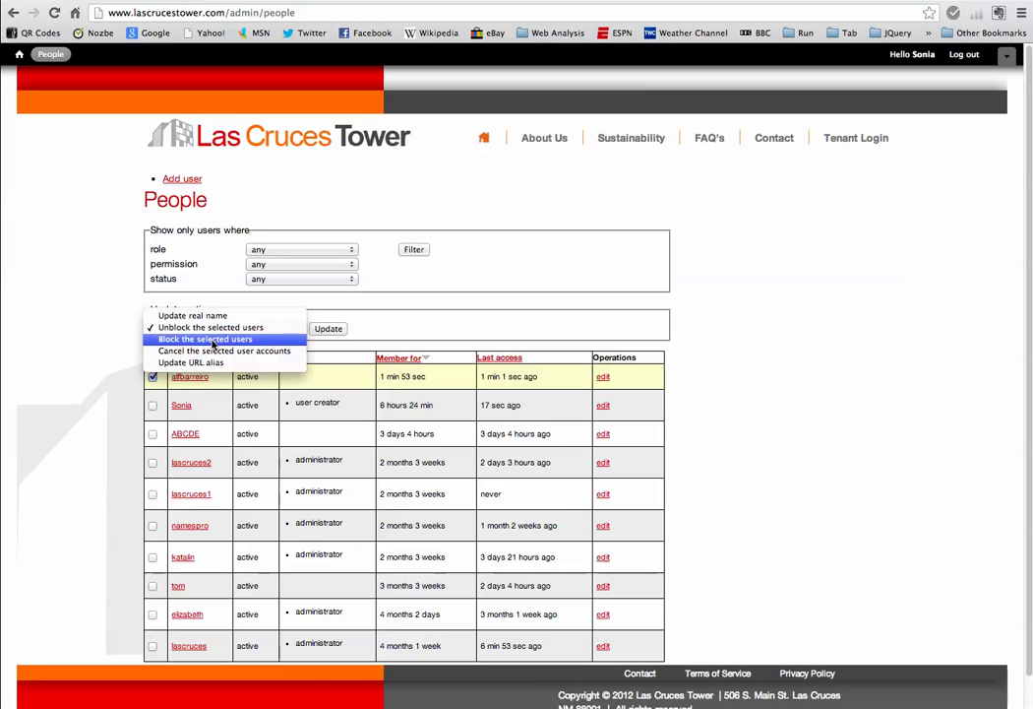
left_click(209, 351)
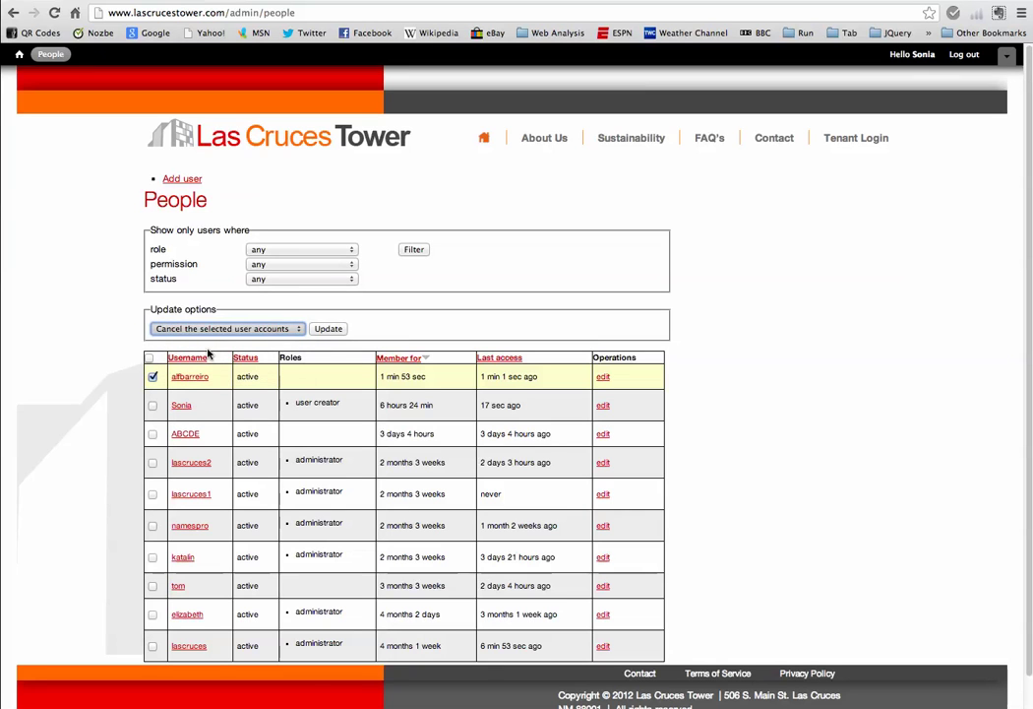
left_click(325, 329)
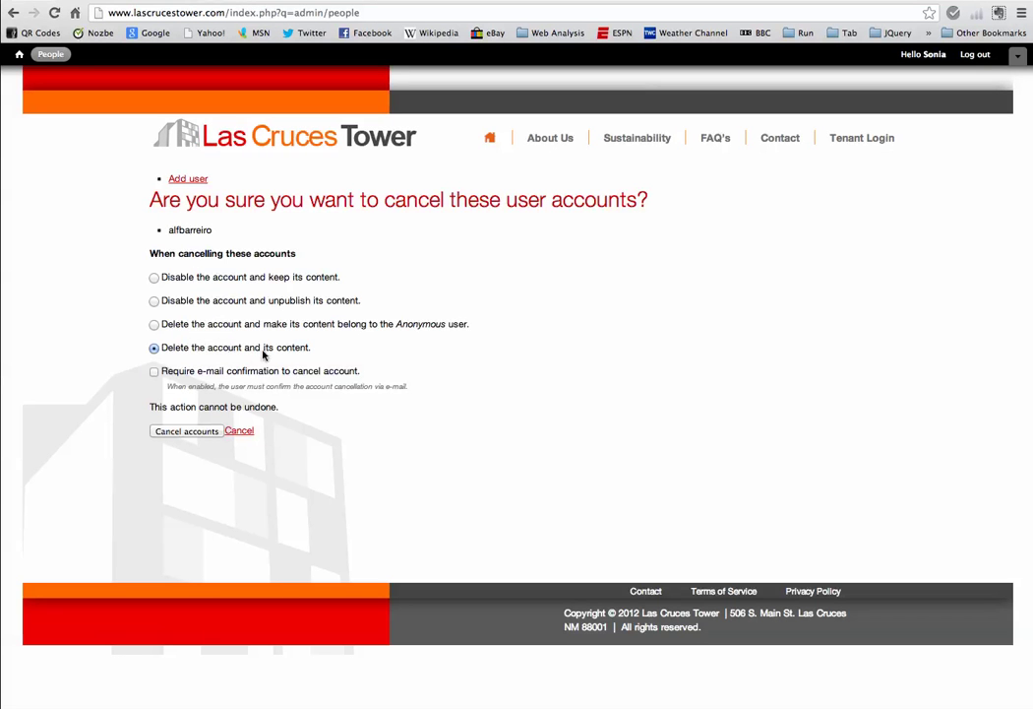
- Confirm cancelling the account, deleting the account and its content
left_click(194, 433)
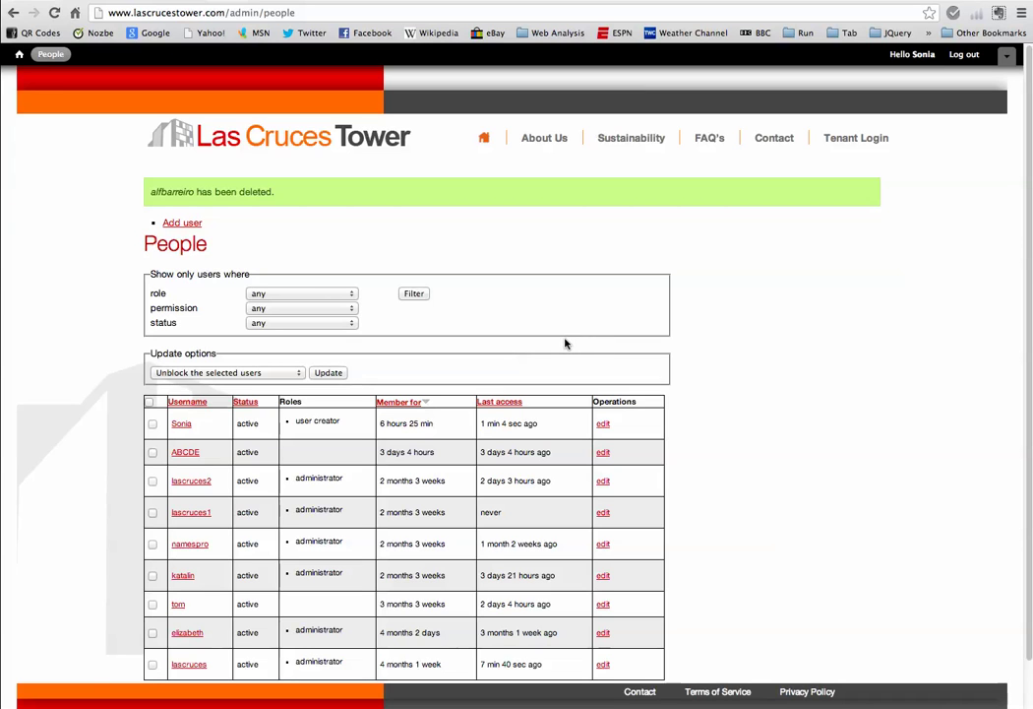
- Return to the site's home page and log out of the manager account
left_click(51, 55)
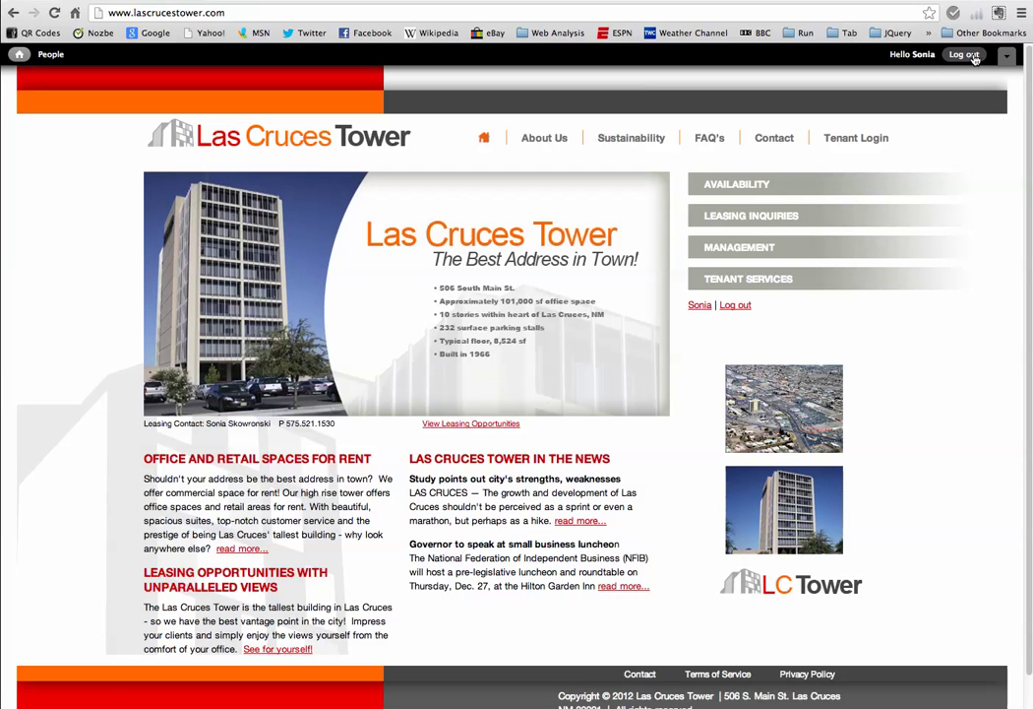
left_click(973, 55)
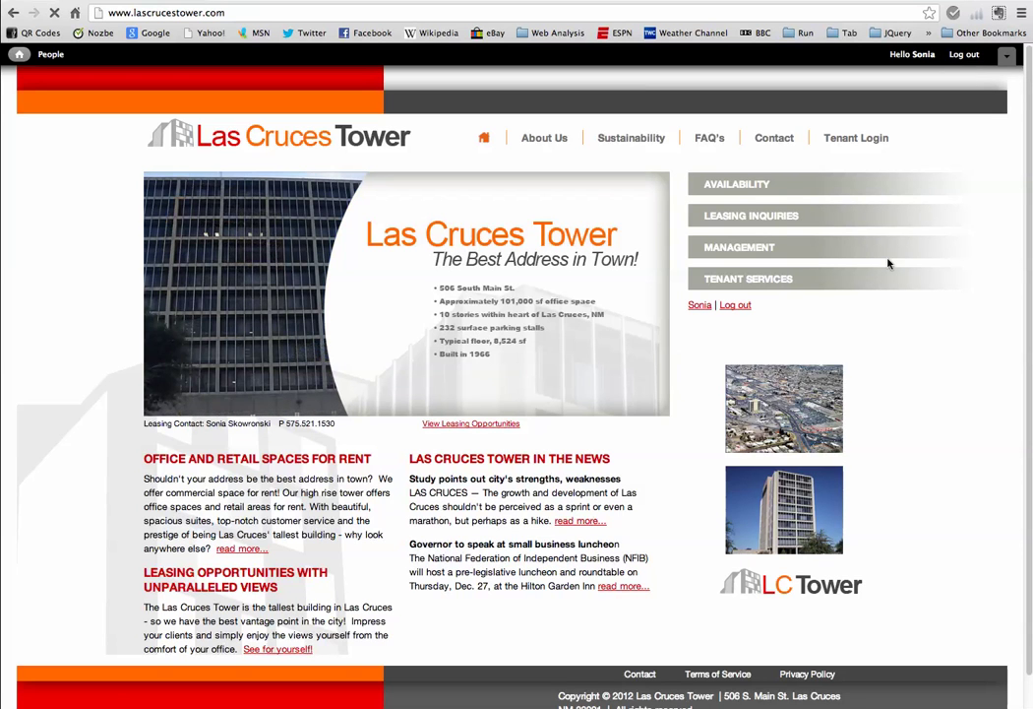